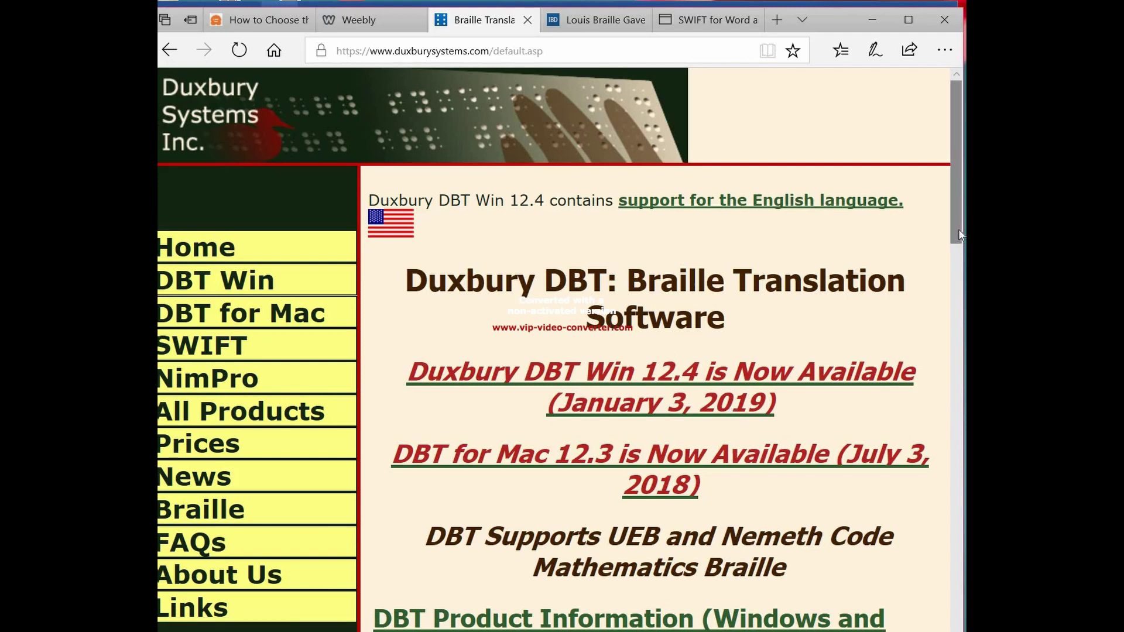
Scroll the Duxbury home page, then switch to the 'SWIFT for Word' tab in Edge.
{"action": "left_click_drag", "start_coordinate": [960, 234], "coordinate": [740, 459]}
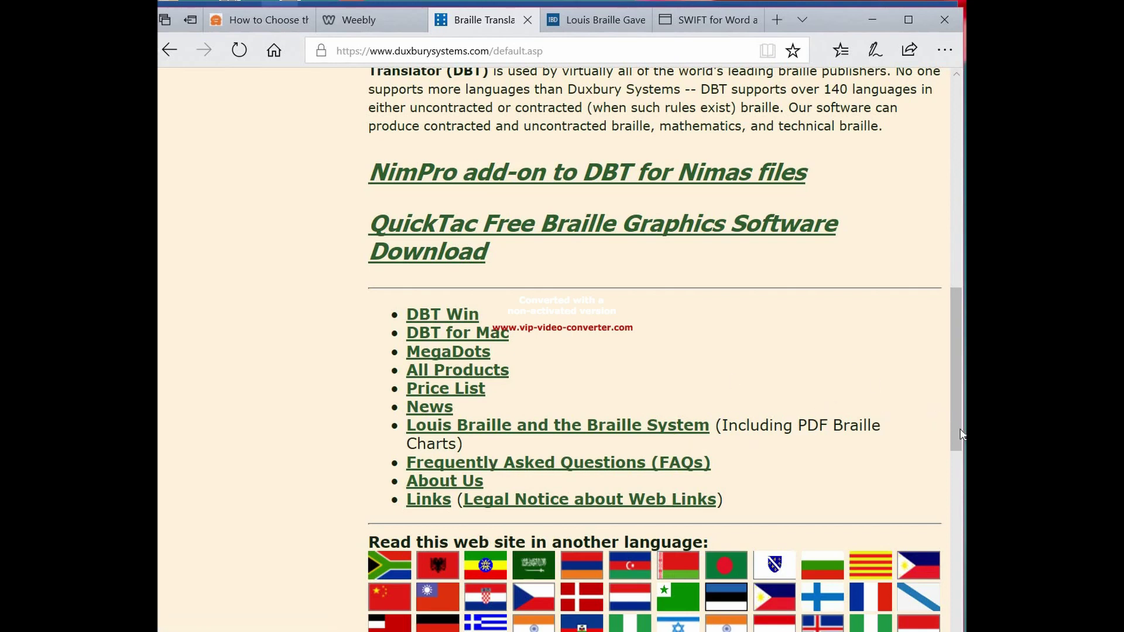
{"action": "left_click_drag", "start_coordinate": [956, 435], "coordinate": [953, 297]}
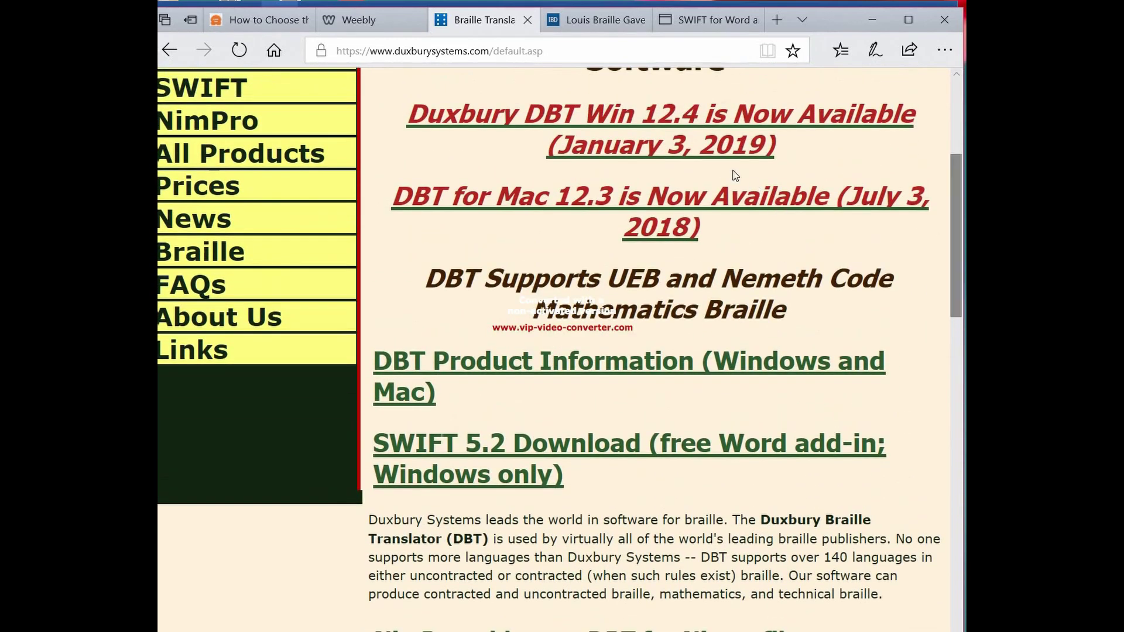
{"action": "left_click", "coordinate": [714, 22]}
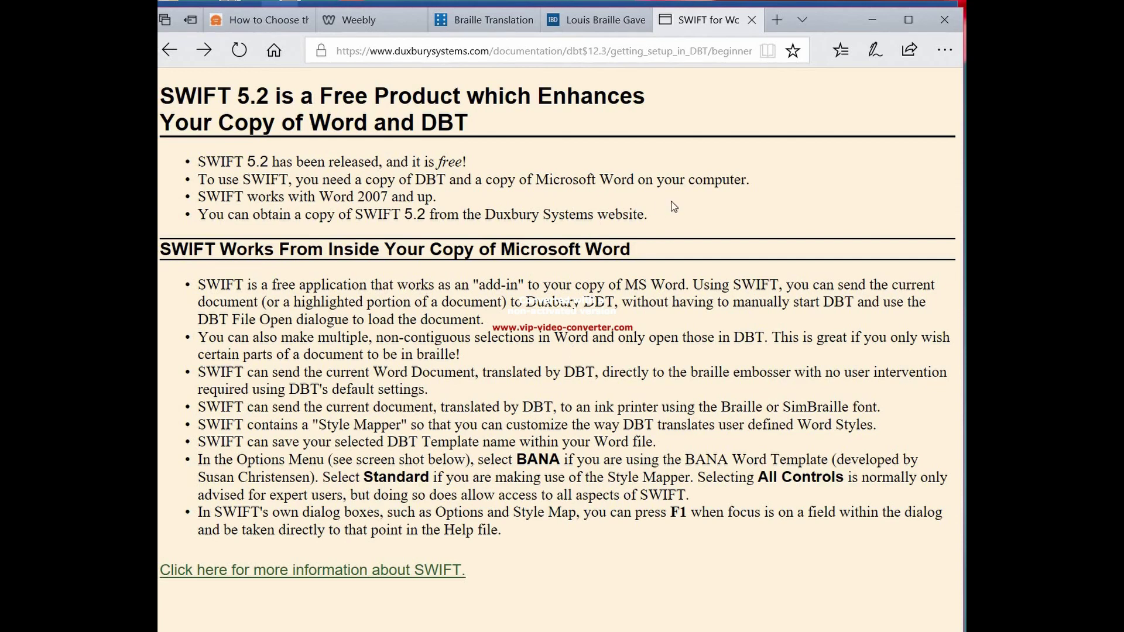
Return to the Duxbury home page and follow the 'SWIFT 5.2 Download (free Word add-in; Windows only)' link.
{"action": "left_click", "coordinate": [502, 24]}
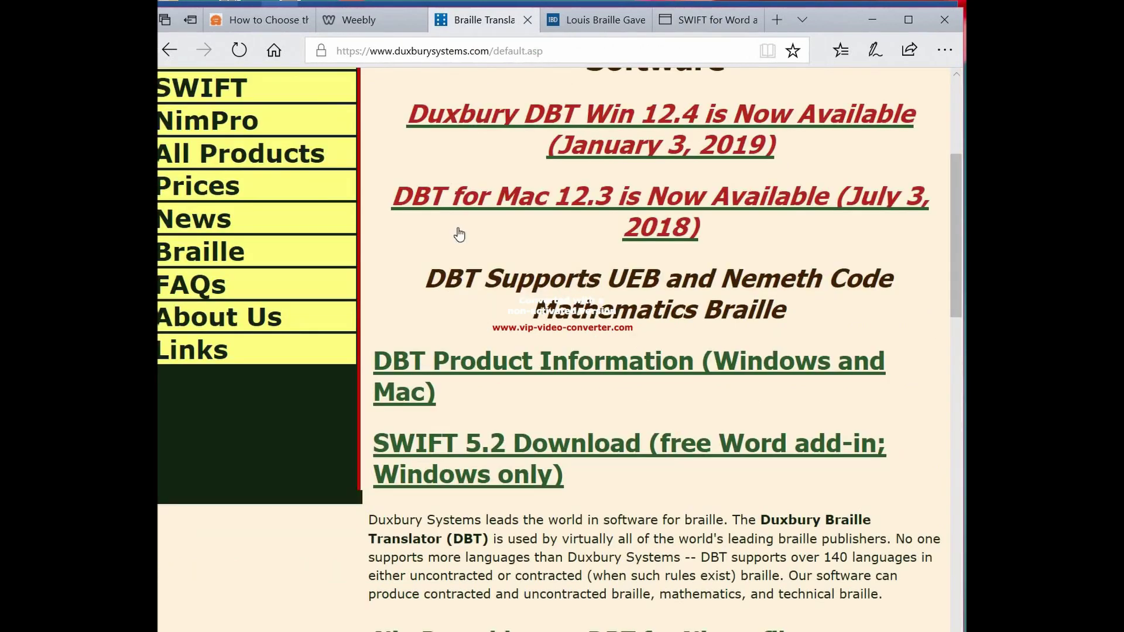
{"action": "left_click", "coordinate": [523, 449]}
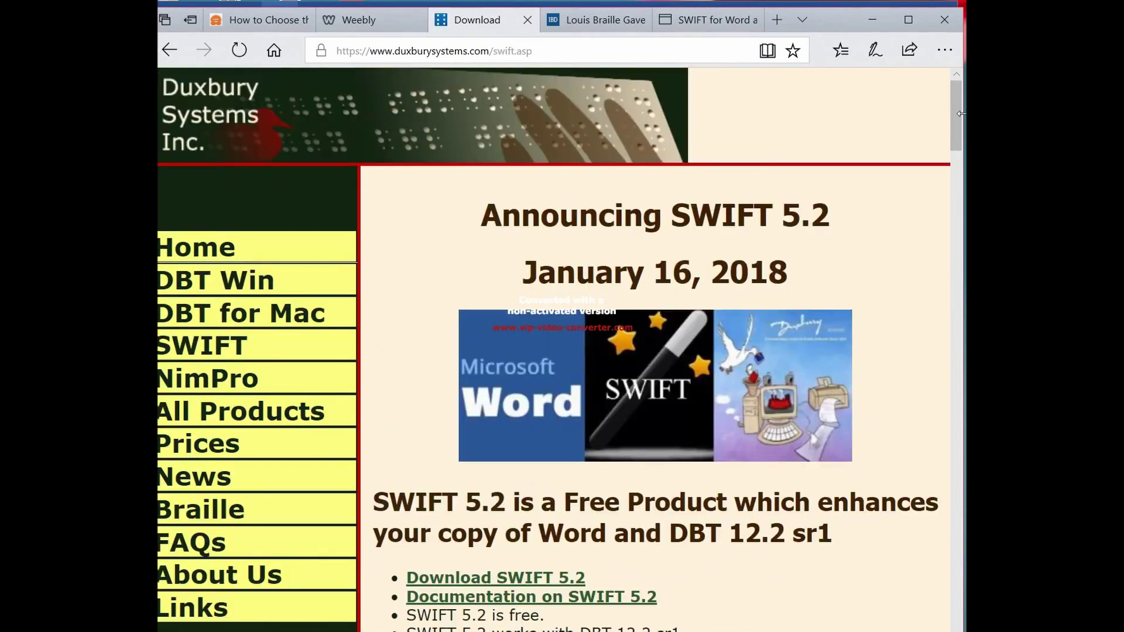
Download the SWIFT 5.0 installer swift-0501.msi and run it from Edge's download bar.
{"action": "scroll", "coordinate": [709, 278], "scroll_direction": "down", "scroll_amount": 8}
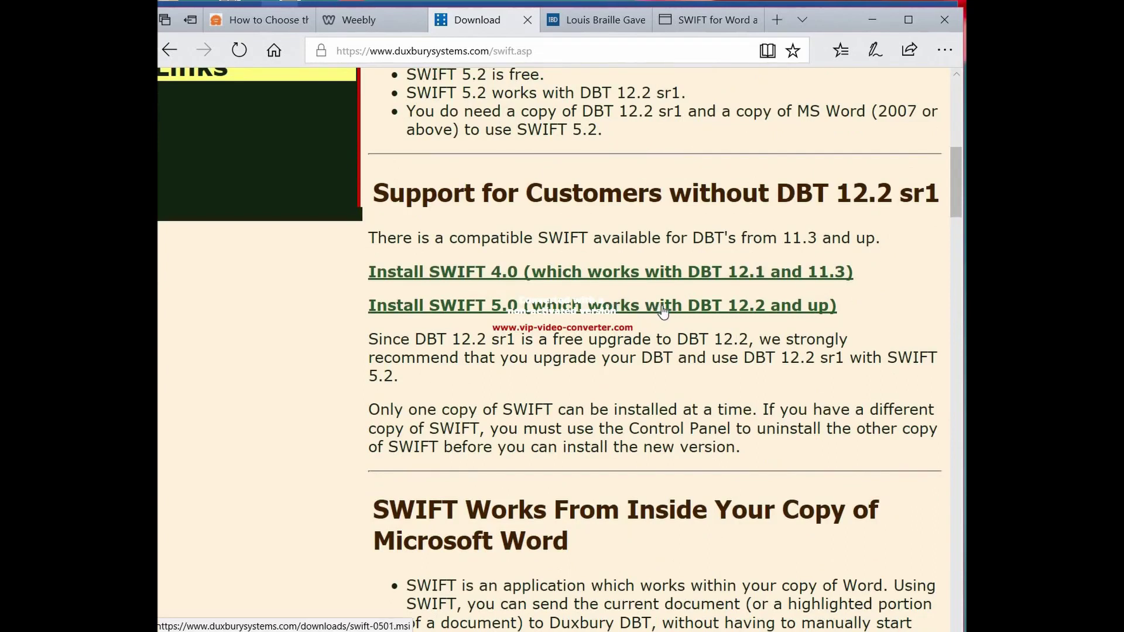
{"action": "left_click", "coordinate": [663, 312]}
{"action": "left_click", "coordinate": [638, 623]}
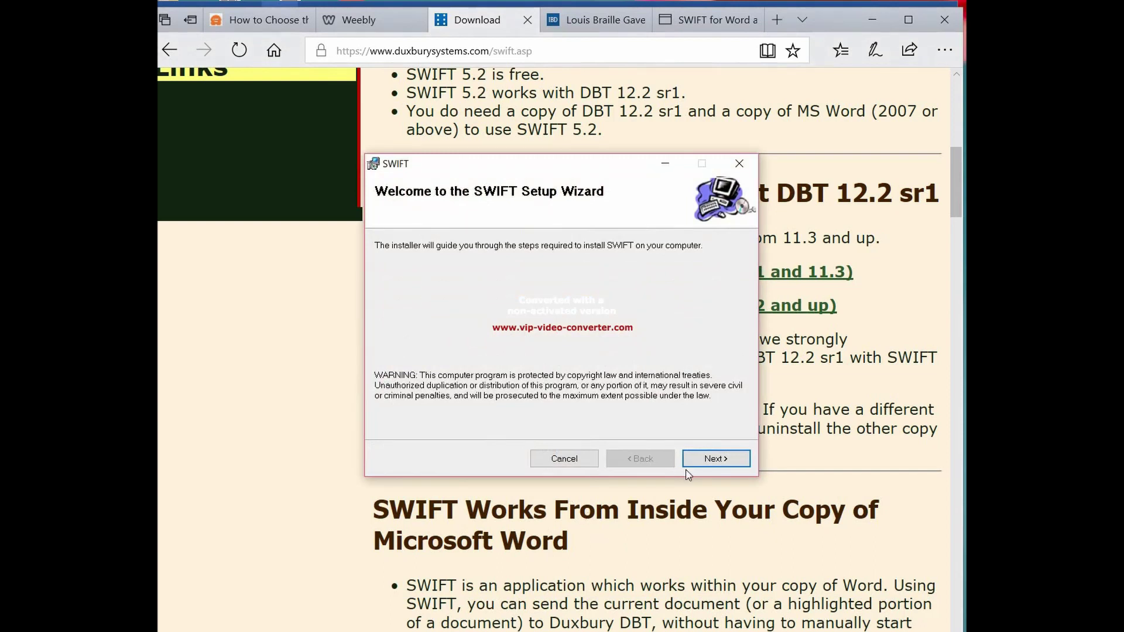
Install SWIFT with the licence accepted and the default folder, then close the finished installer.
{"action": "left_click", "coordinate": [725, 462]}
{"action": "left_click", "coordinate": [537, 426]}
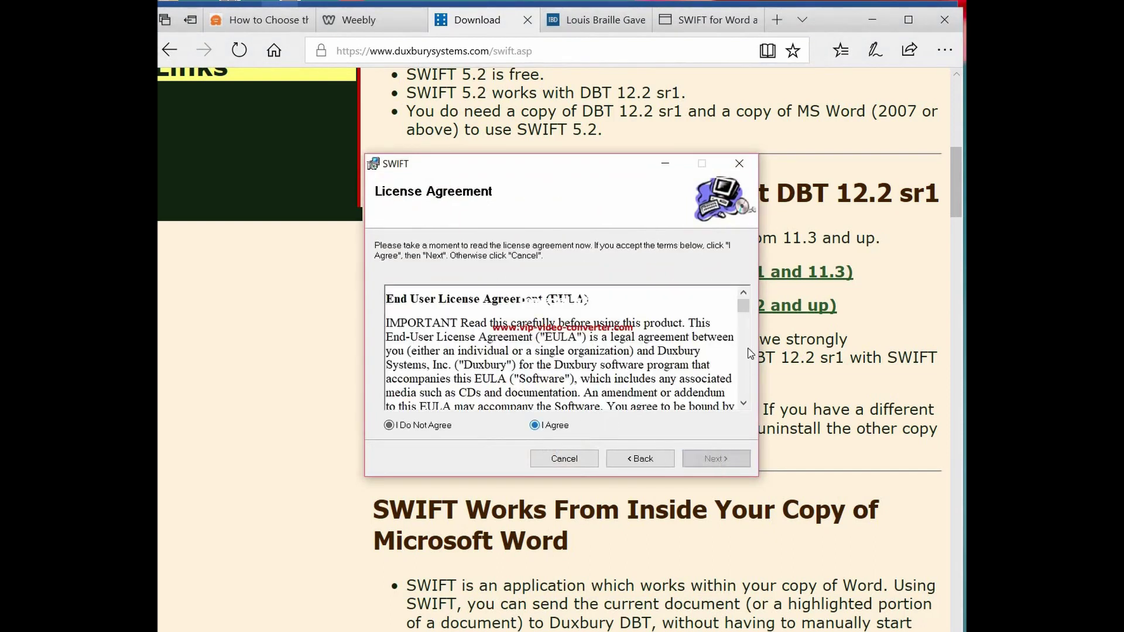
{"action": "scroll", "coordinate": [744, 333], "scroll_direction": "down", "scroll_amount": 10}
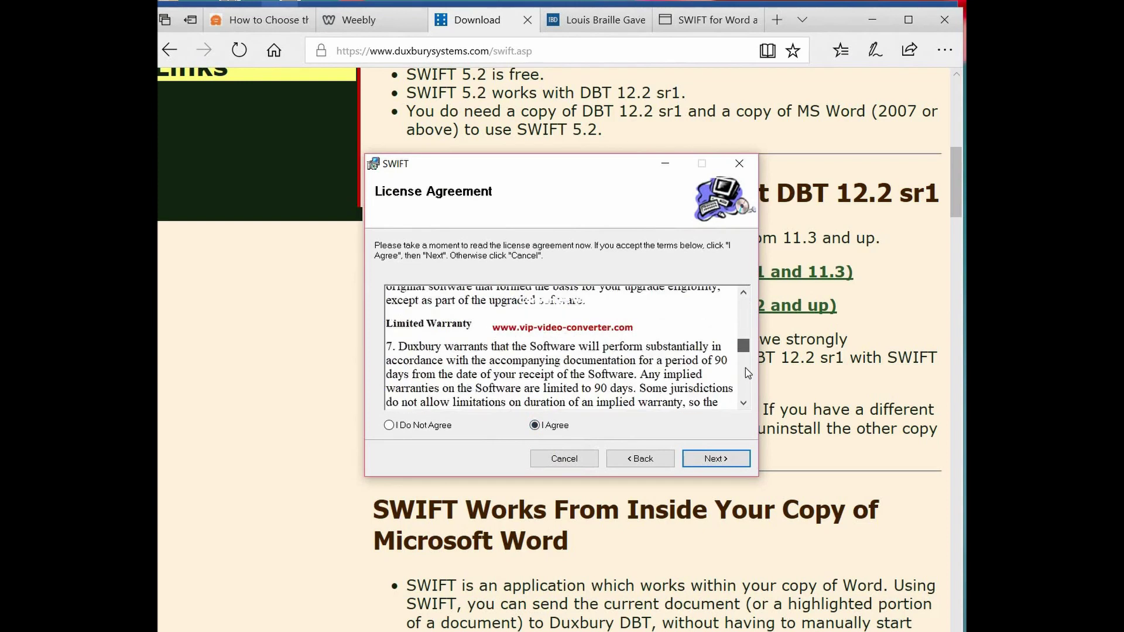
{"action": "scroll", "coordinate": [746, 368], "scroll_direction": "down", "scroll_amount": 3}
{"action": "scroll", "coordinate": [744, 345], "scroll_direction": "up", "scroll_amount": 5}
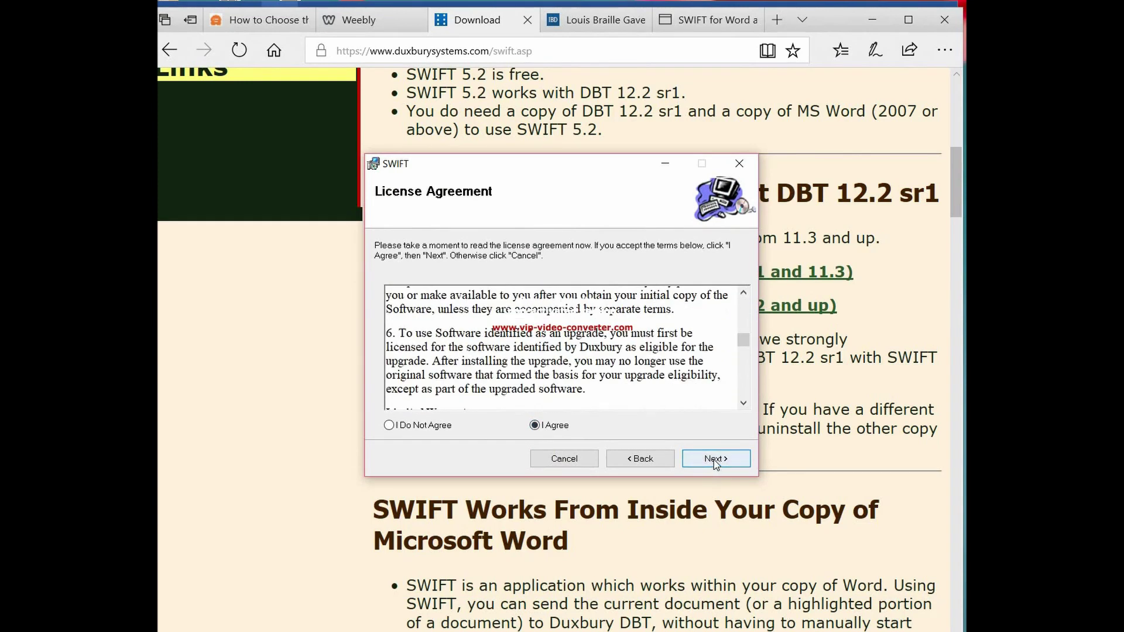
{"action": "left_click", "coordinate": [714, 459]}
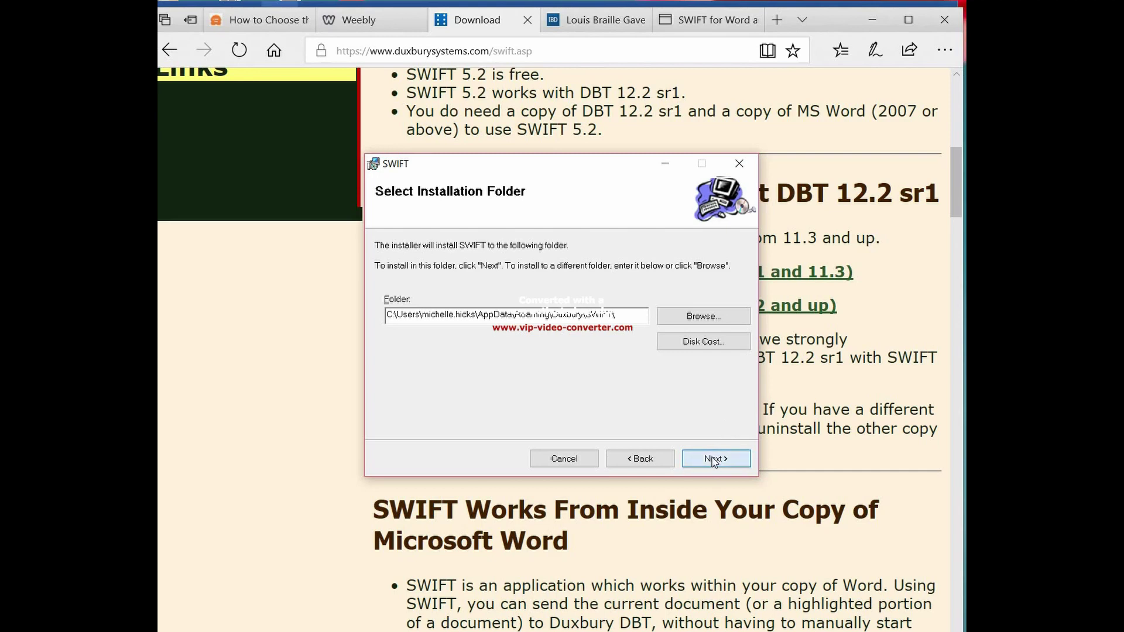
{"action": "left_click", "coordinate": [714, 460]}
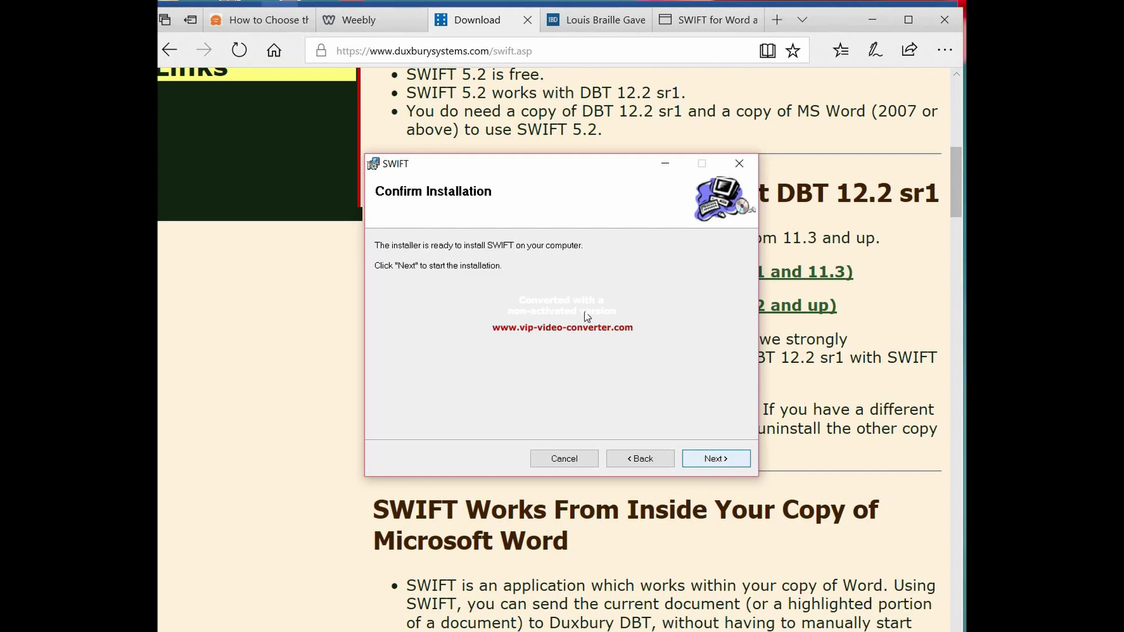
{"action": "left_click", "coordinate": [719, 461]}
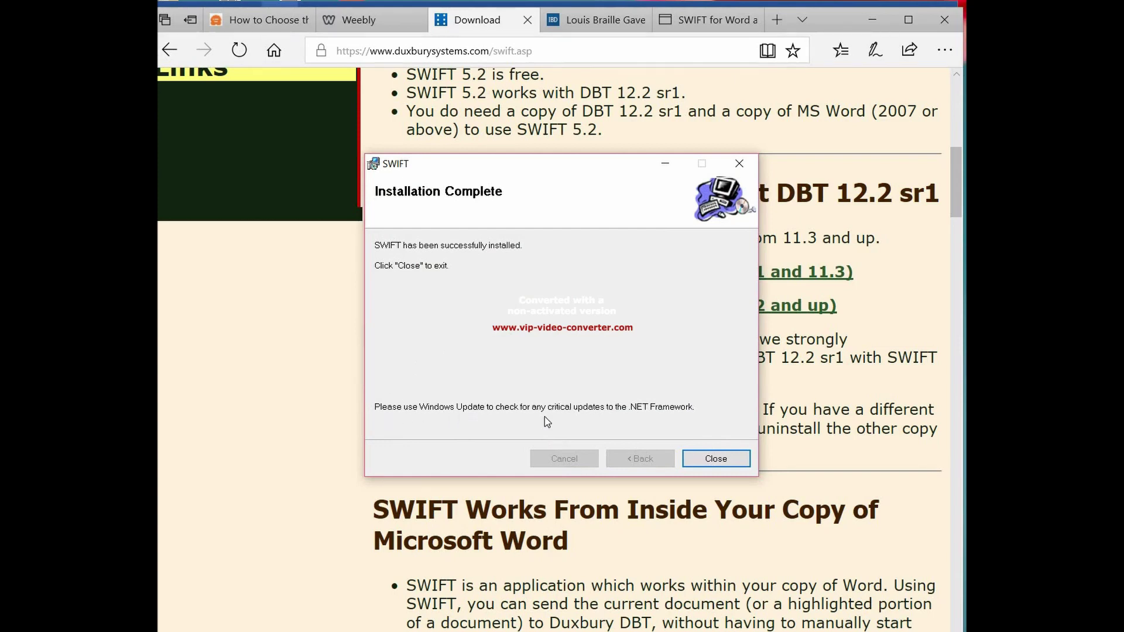
{"action": "left_click", "coordinate": [716, 459]}
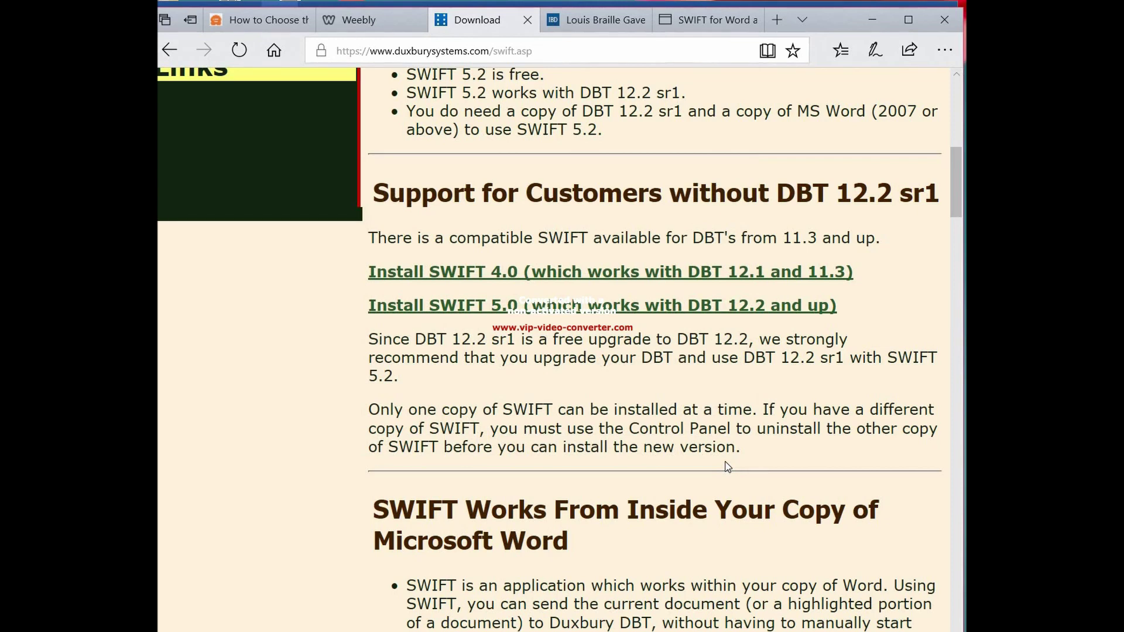
Close Edge and launch Word 2016 with a new blank document.
{"action": "left_click", "coordinate": [945, 20]}
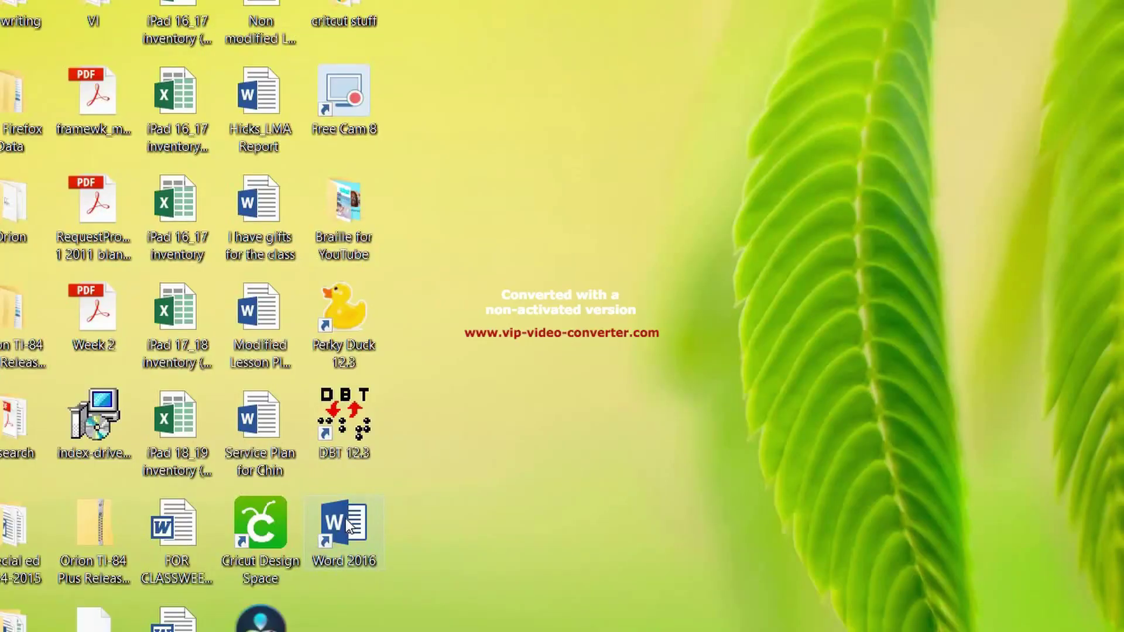
{"action": "double_click", "coordinate": [344, 523]}
{"action": "left_click", "coordinate": [475, 265]}
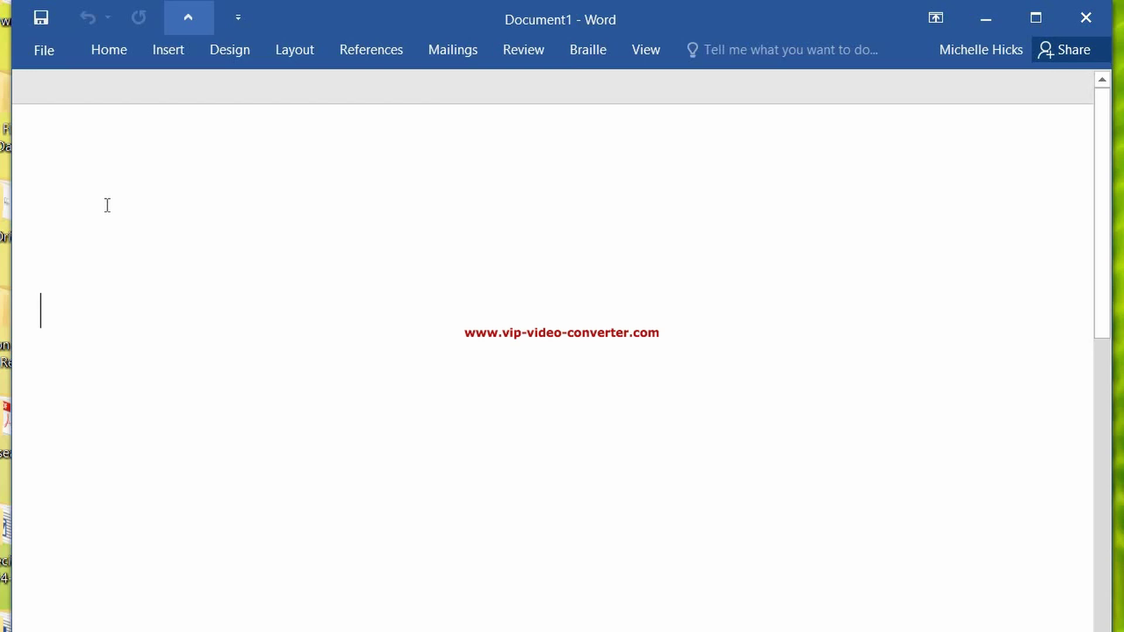
Type 'Winter is coming.' into Document1, fixing typos, and show the Braille ribbon tab.
{"action": "type", "text": "The"}
{"action": "key", "text": "BackSpace"}
{"action": "key", "text": "BackSpace"}
{"action": "key", "text": "BackSpace"}
{"action": "key", "text": "BackSpace"}
{"action": "type", "text": "Winter in"}
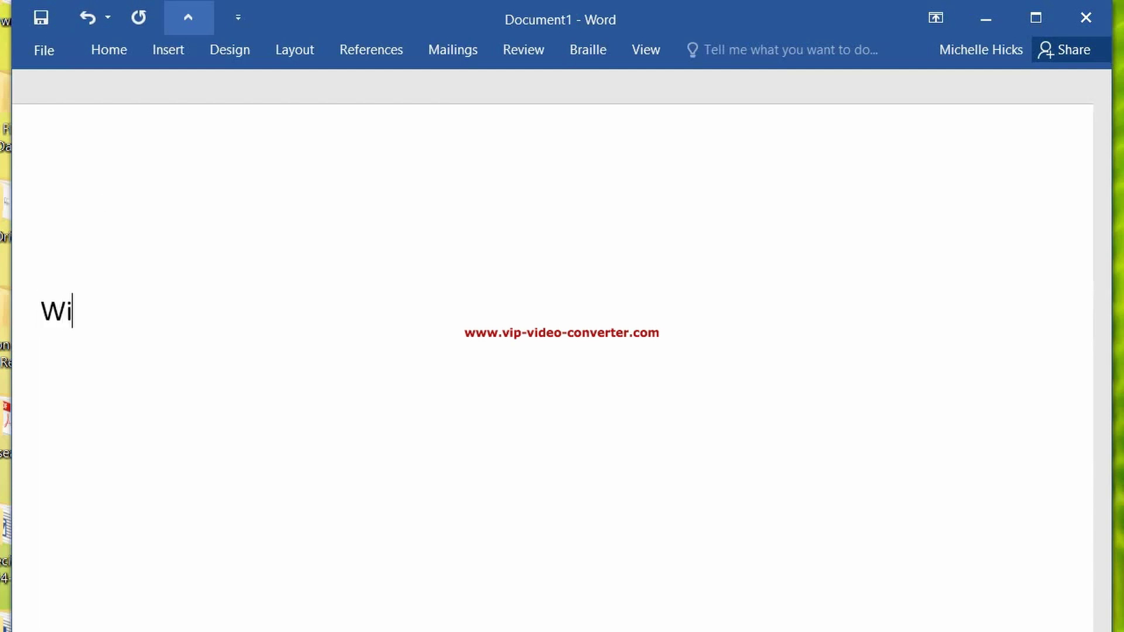
{"action": "key", "text": "BackSpace"}
{"action": "key", "text": "BackSpace"}
{"action": "type", "text": "s"}
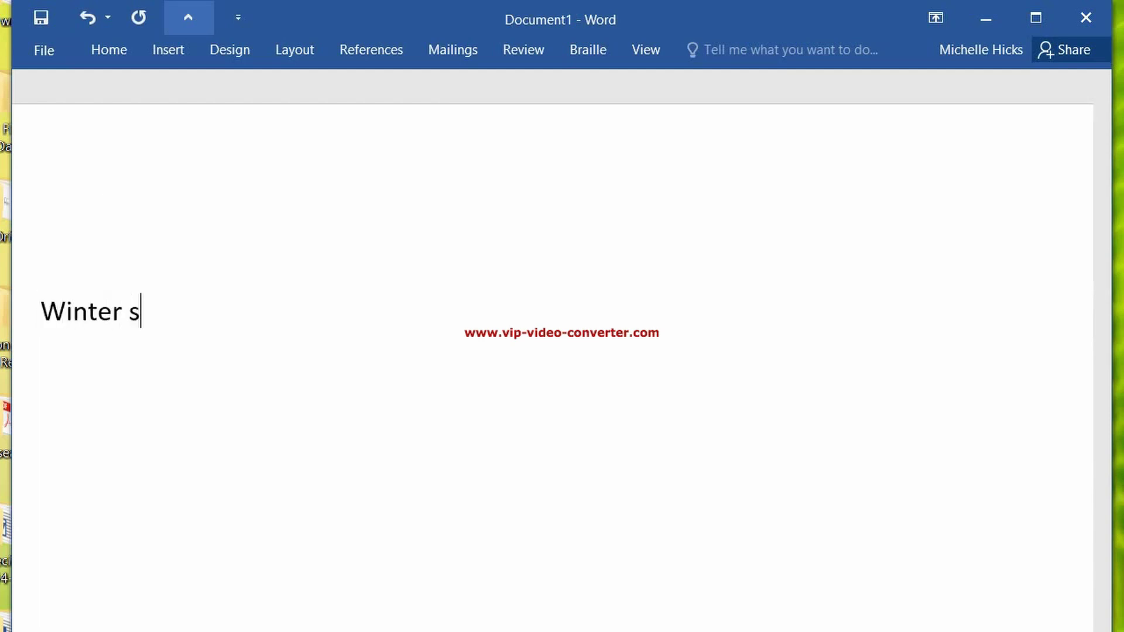
{"action": "key", "text": "BackSpace"}
{"action": "type", "text": "is coming"}
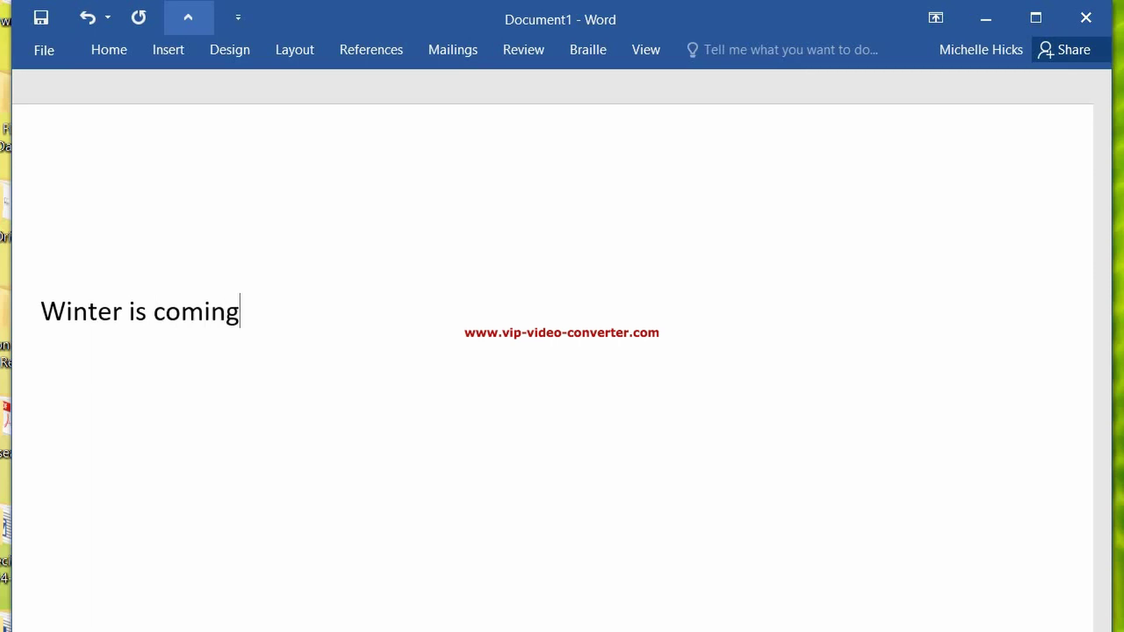
{"action": "type", "text": "."}
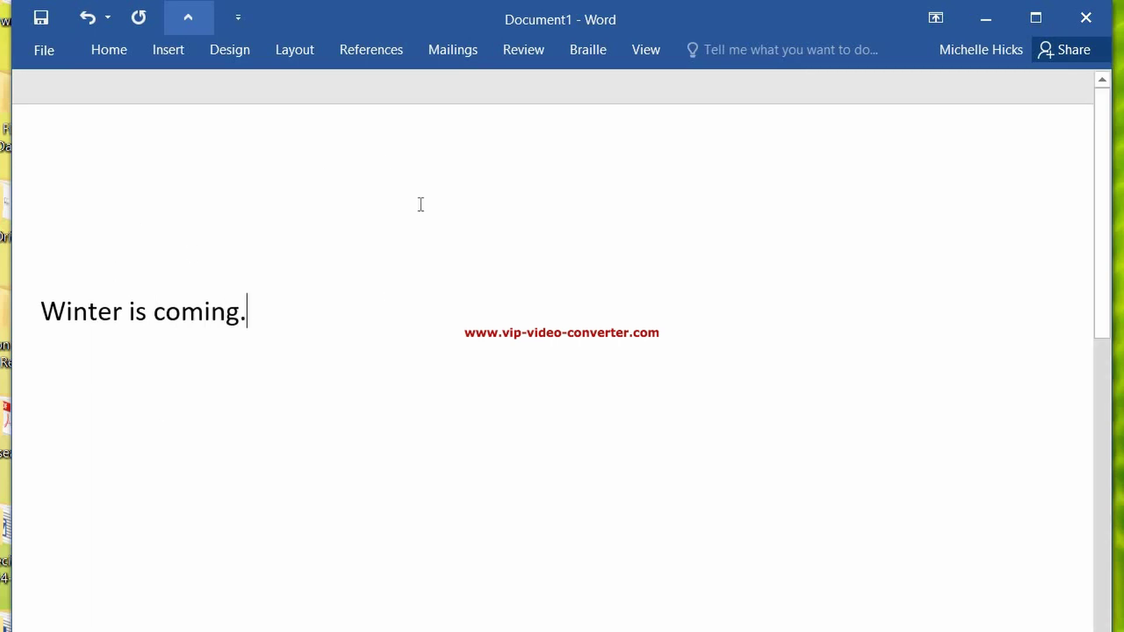
{"action": "left_click", "coordinate": [593, 57]}
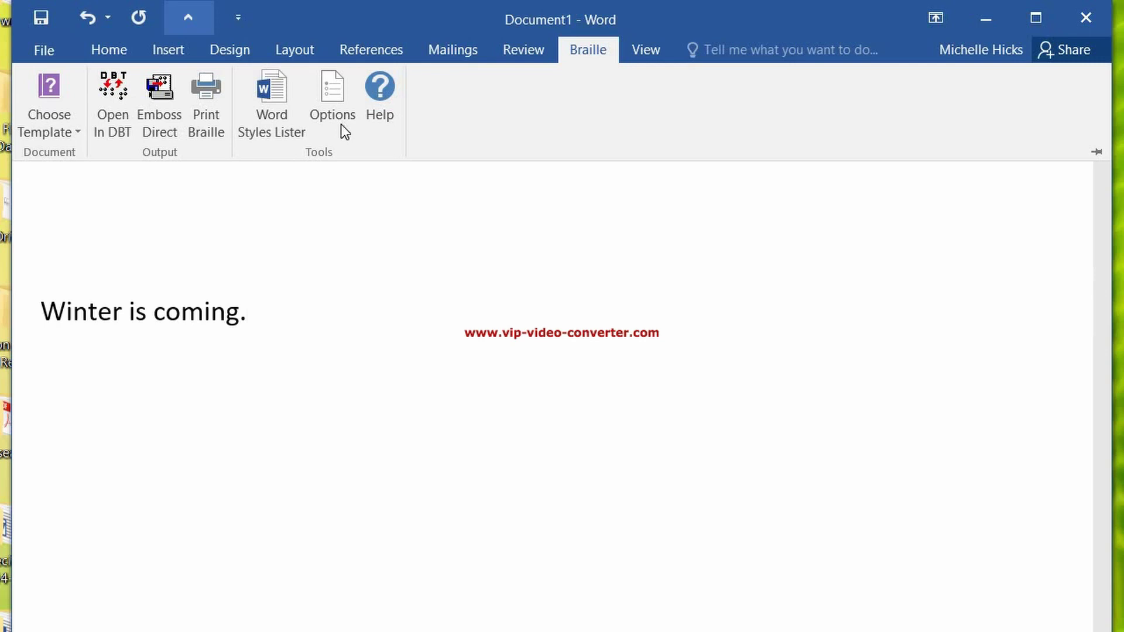
Open Choose Template to list BANA EBAE, EBAE Nemeth, UEB and UEB with Nemeth templates.
{"action": "right_click", "coordinate": [41, 142]}
{"action": "left_click", "coordinate": [38, 127]}
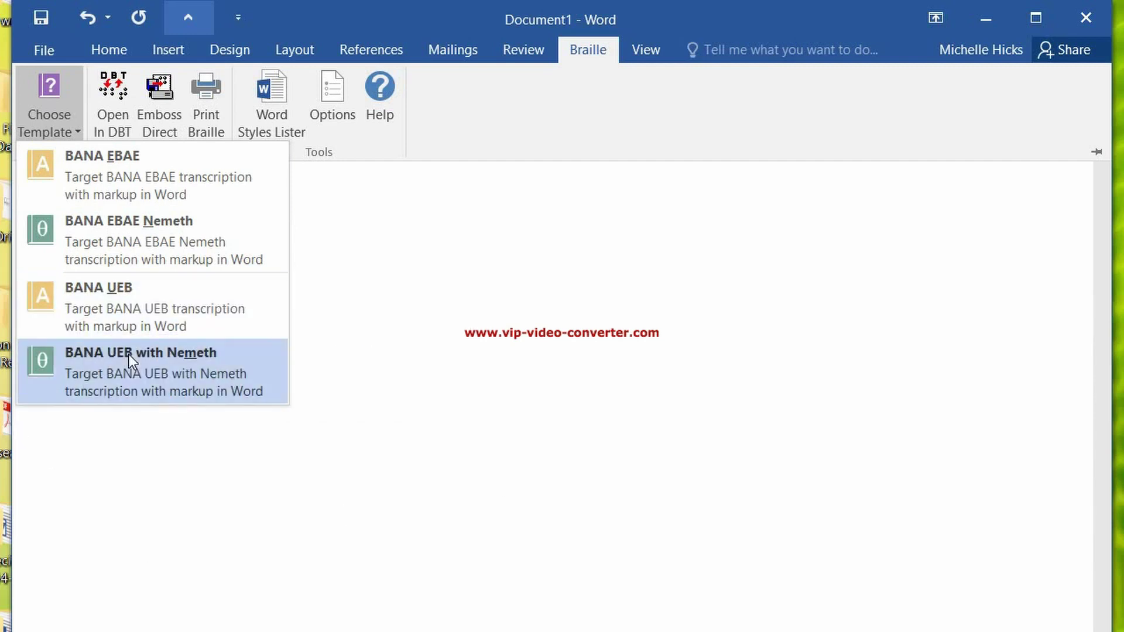
Attach the BANA UEB template and style 'Winter is coming.' as a Centered heading.
{"action": "left_click", "coordinate": [119, 296]}
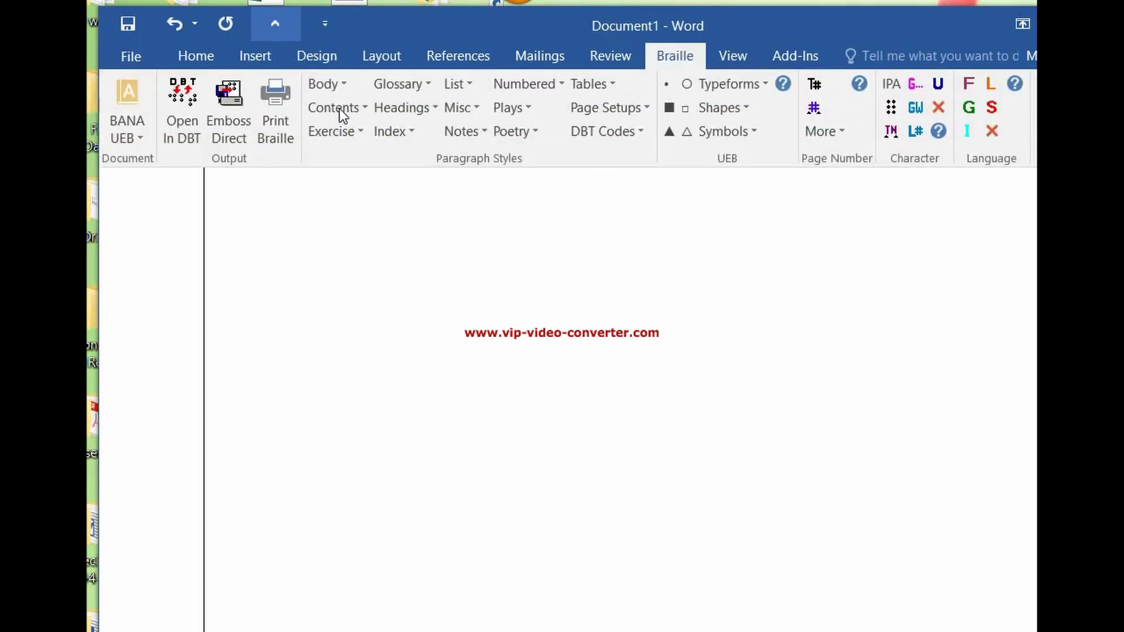
{"action": "left_click", "coordinate": [411, 108]}
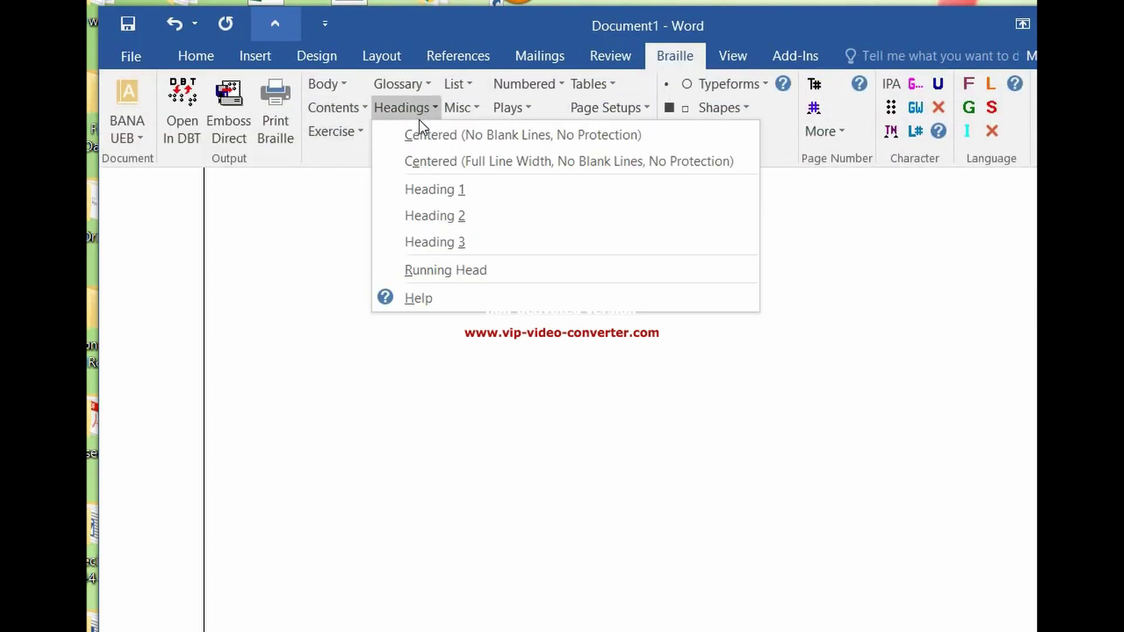
{"action": "left_click", "coordinate": [439, 142]}
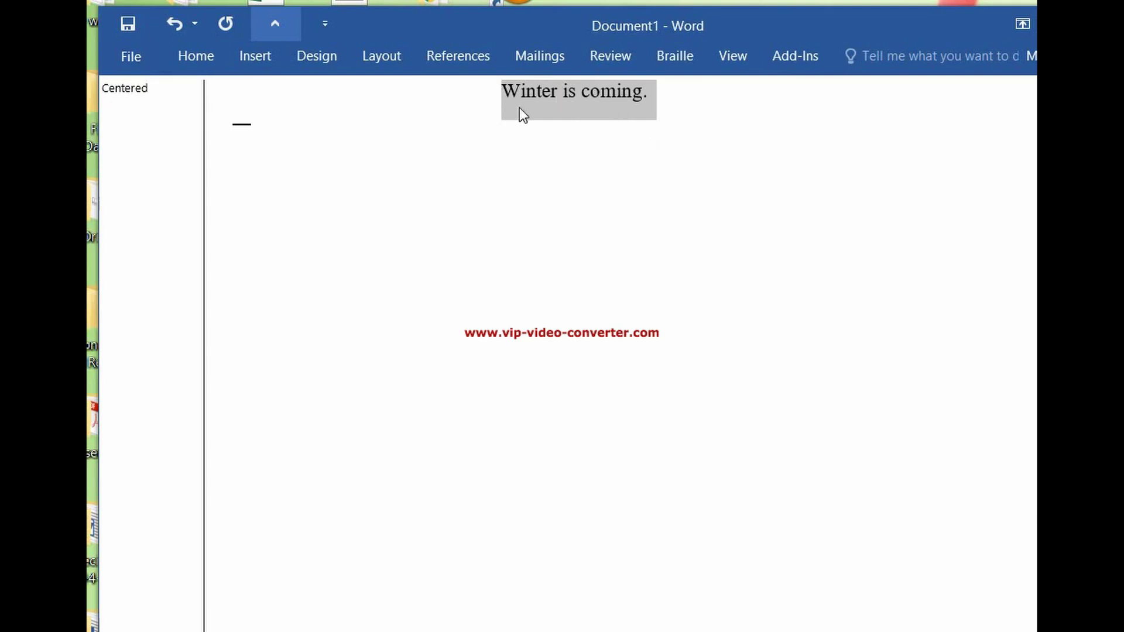
{"action": "left_click", "coordinate": [667, 114]}
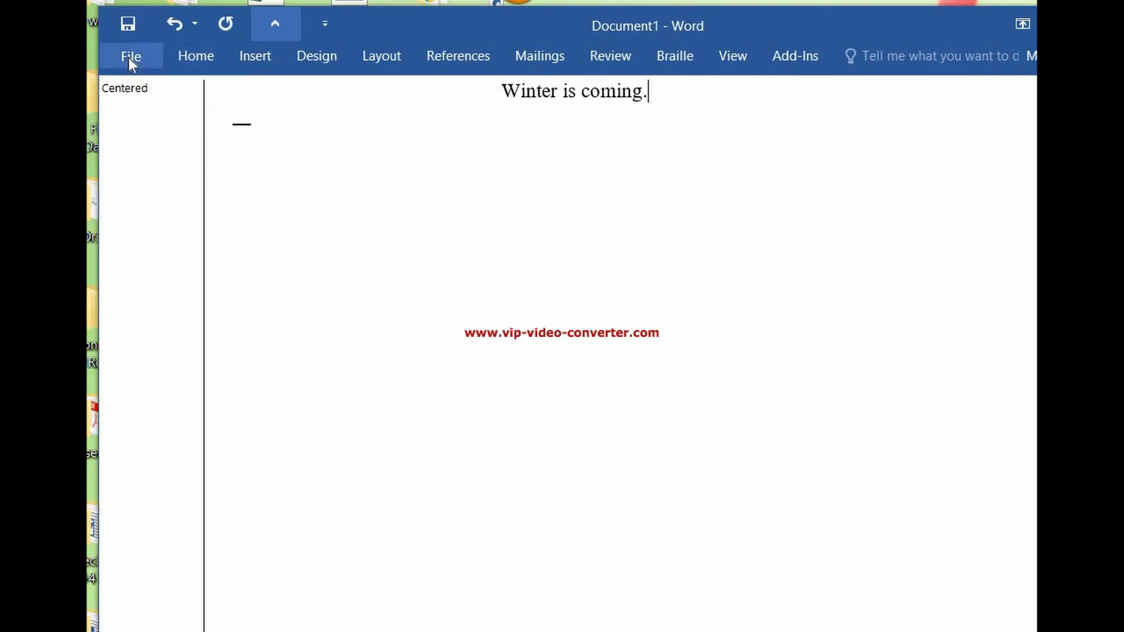
{"action": "left_click", "coordinate": [680, 60]}
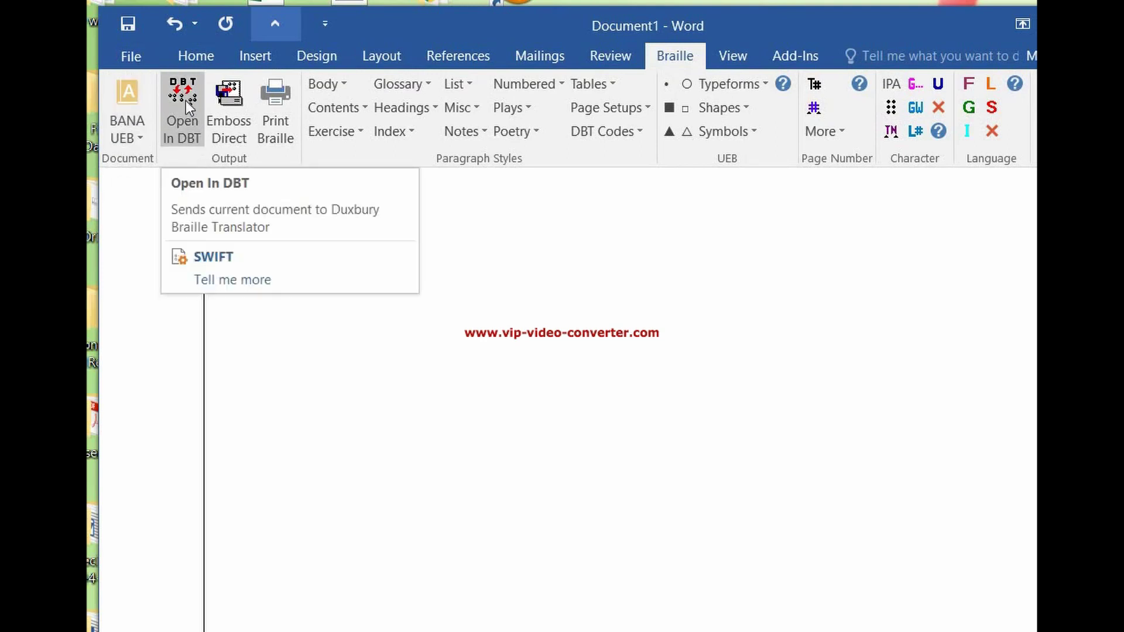
Send the document to Duxbury DBT, saving it first as 'Winter is coming'.
{"action": "left_click", "coordinate": [185, 100]}
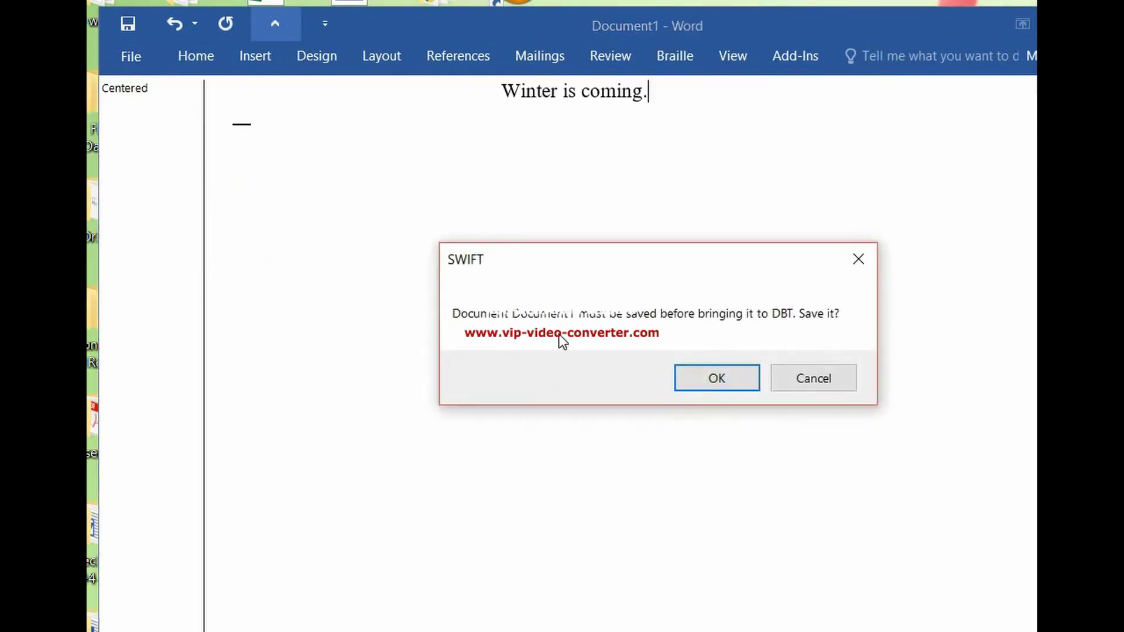
{"action": "left_click", "coordinate": [736, 382]}
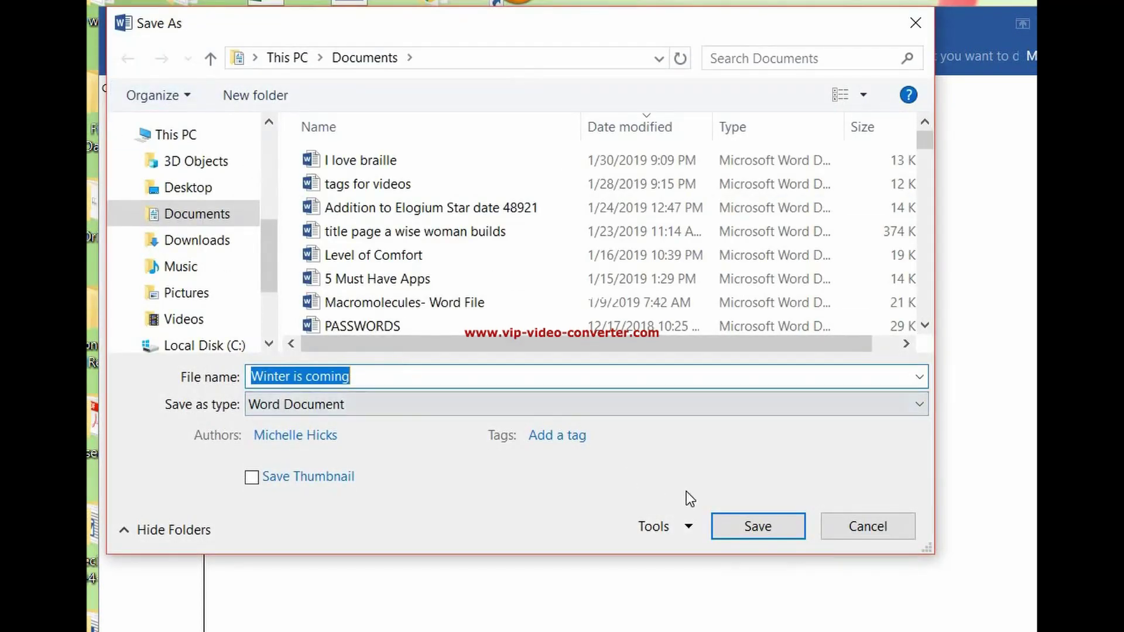
{"action": "left_click", "coordinate": [771, 533]}
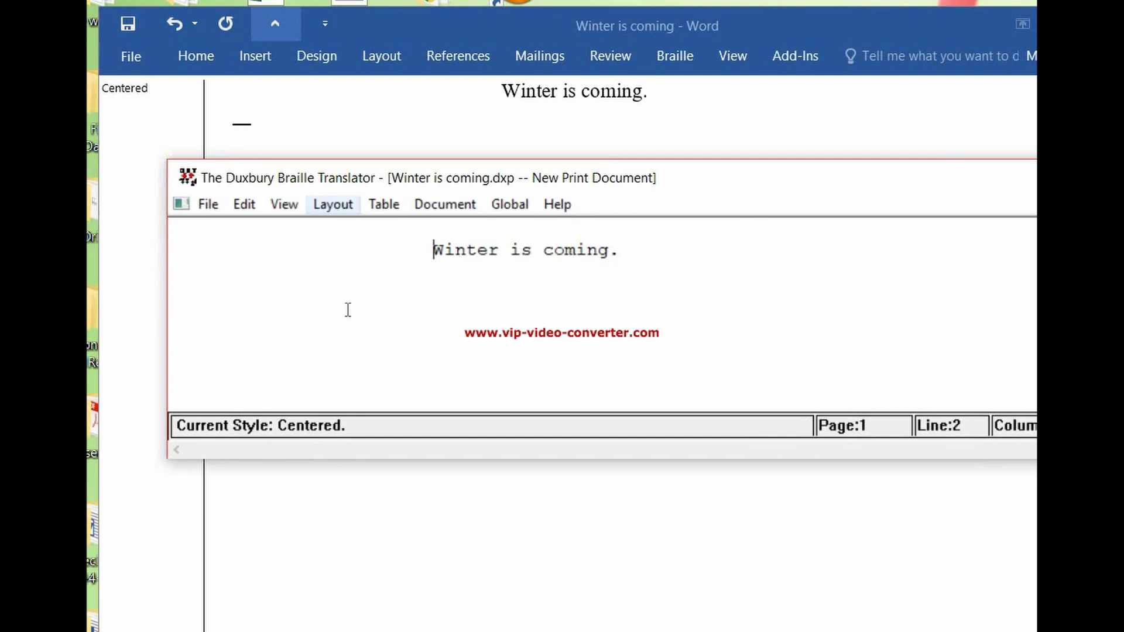
Check the Centered codes with View > Codes, then translate into Winter is coming.dxb.
{"action": "left_click", "coordinate": [282, 205]}
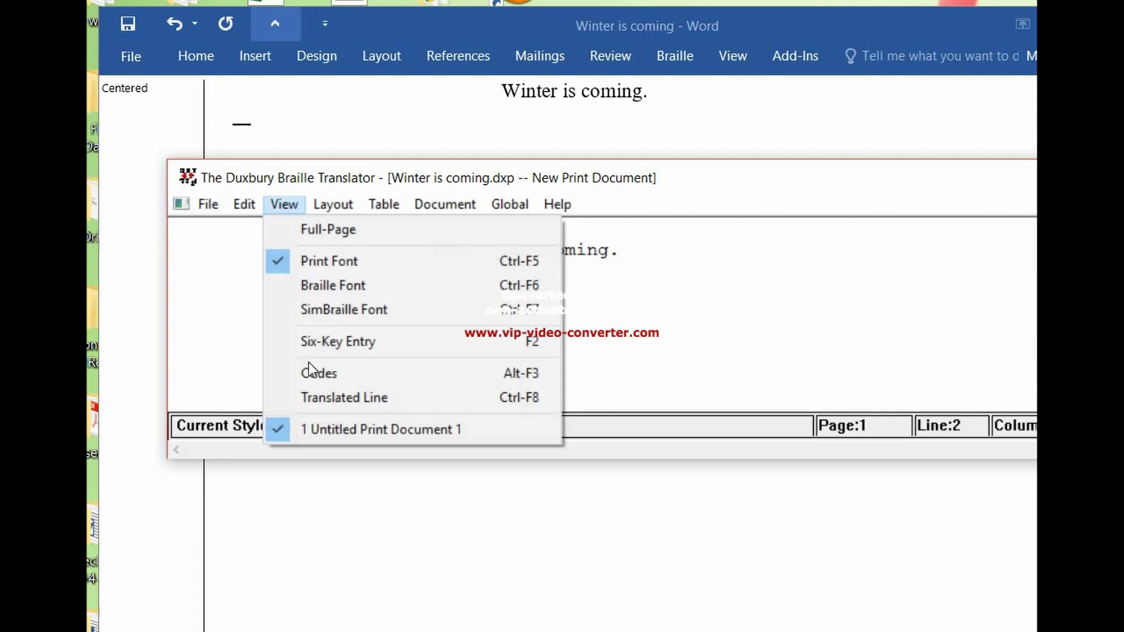
{"action": "left_click", "coordinate": [311, 372]}
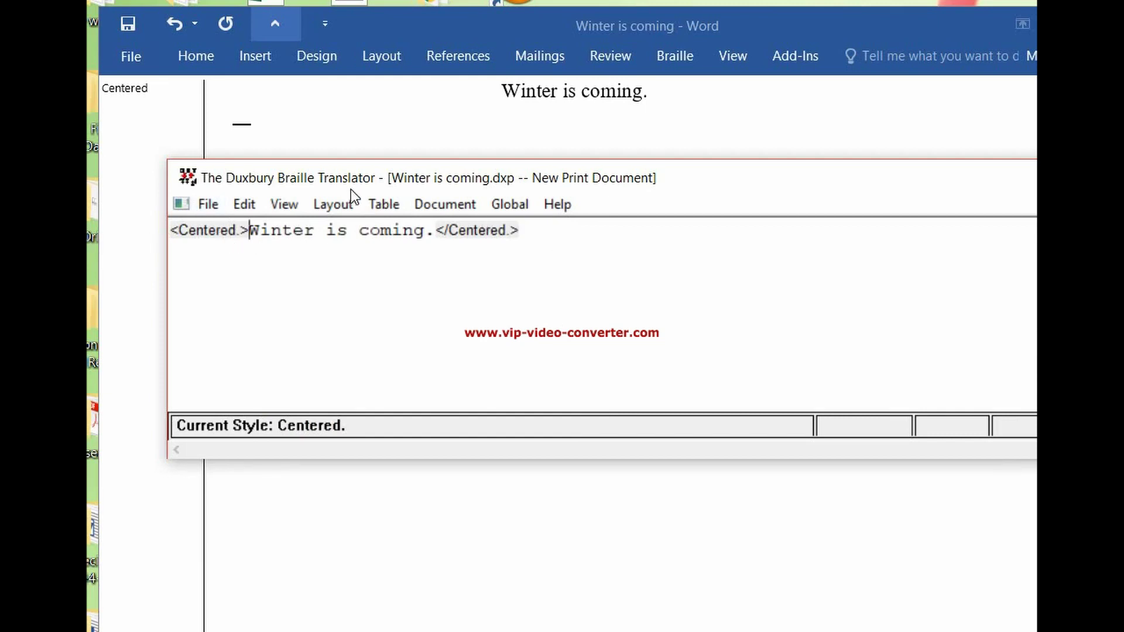
{"action": "left_click", "coordinate": [293, 205]}
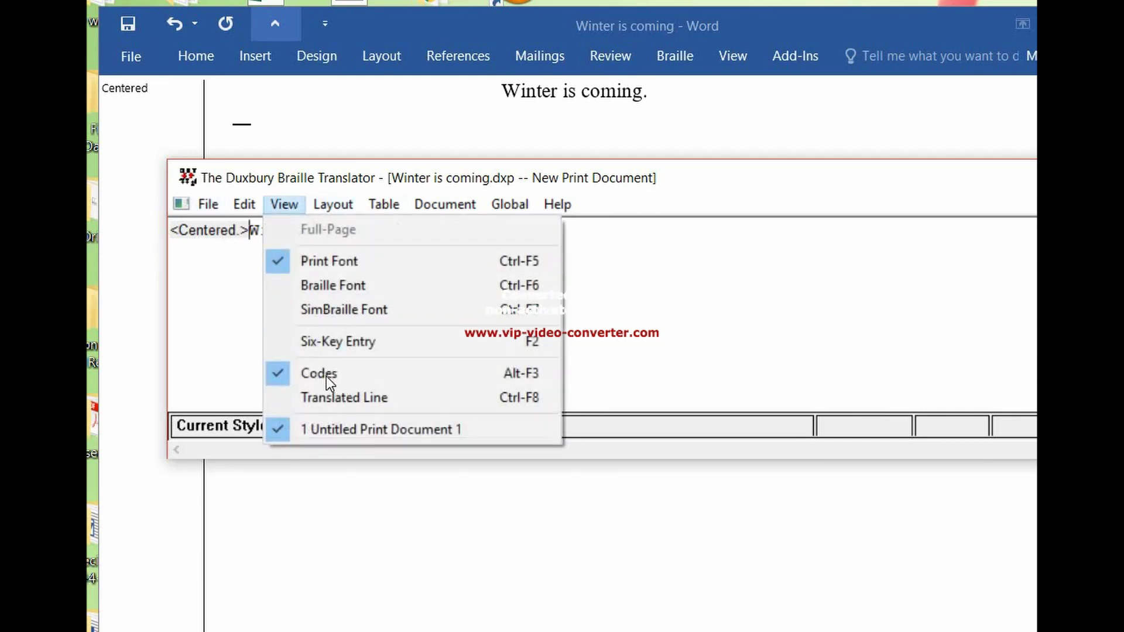
{"action": "left_click", "coordinate": [326, 376]}
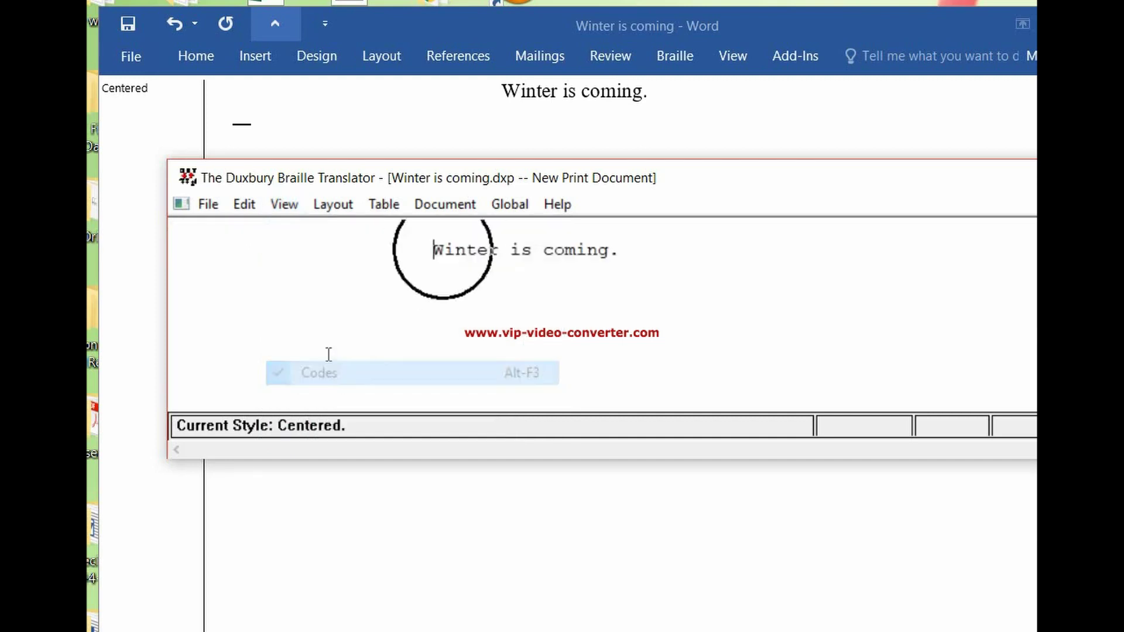
{"action": "left_click", "coordinate": [210, 202]}
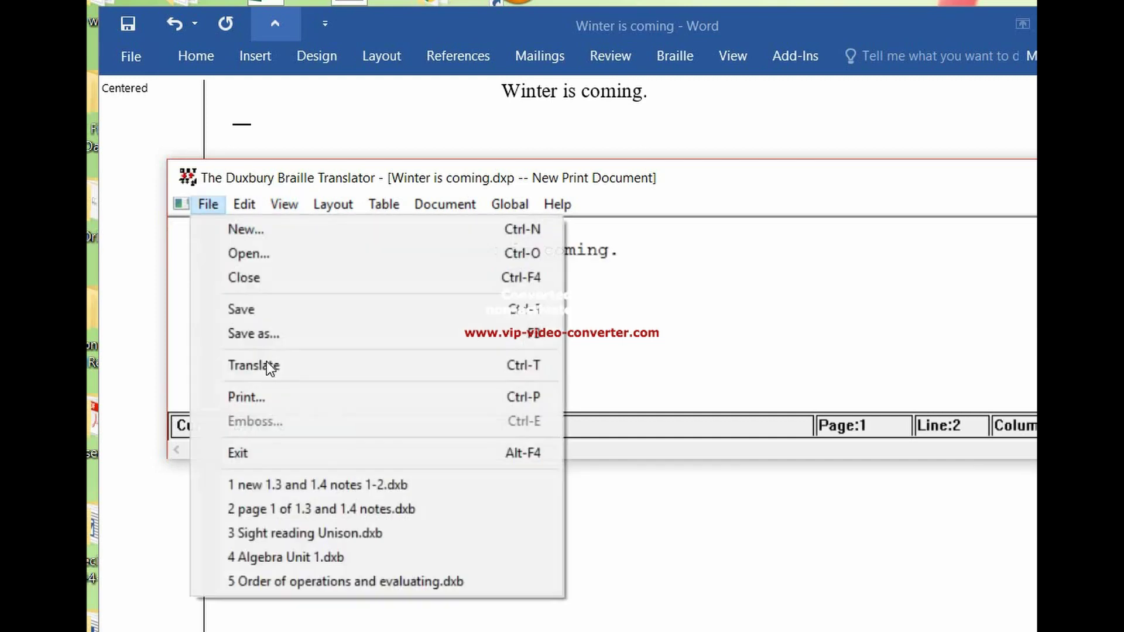
{"action": "left_click", "coordinate": [266, 364]}
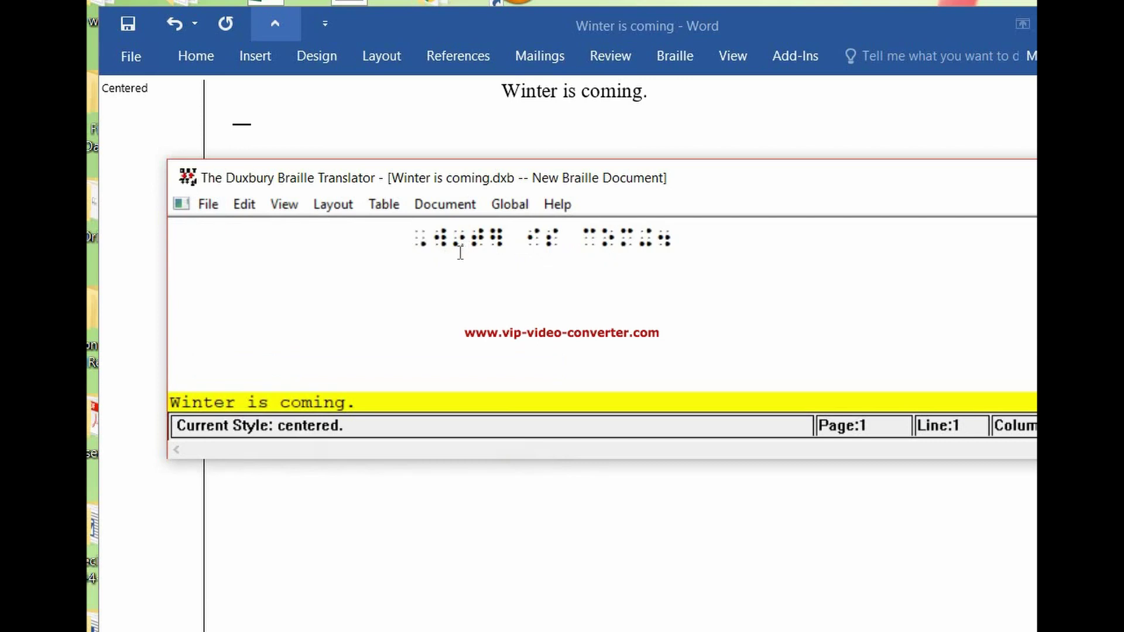